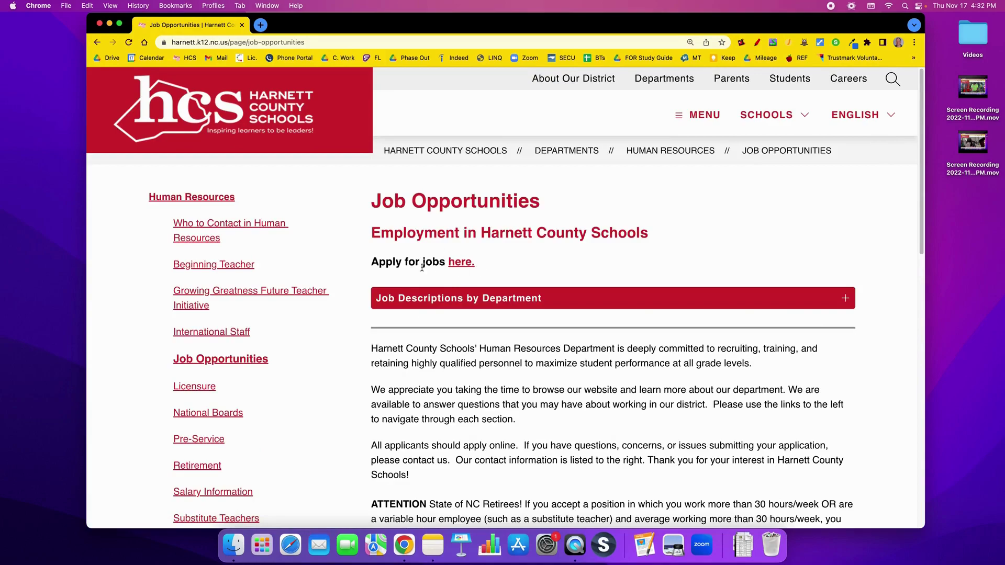
Open the district's AppliTrack online job application site in a new tab via the 'here.' link
click(460, 263)
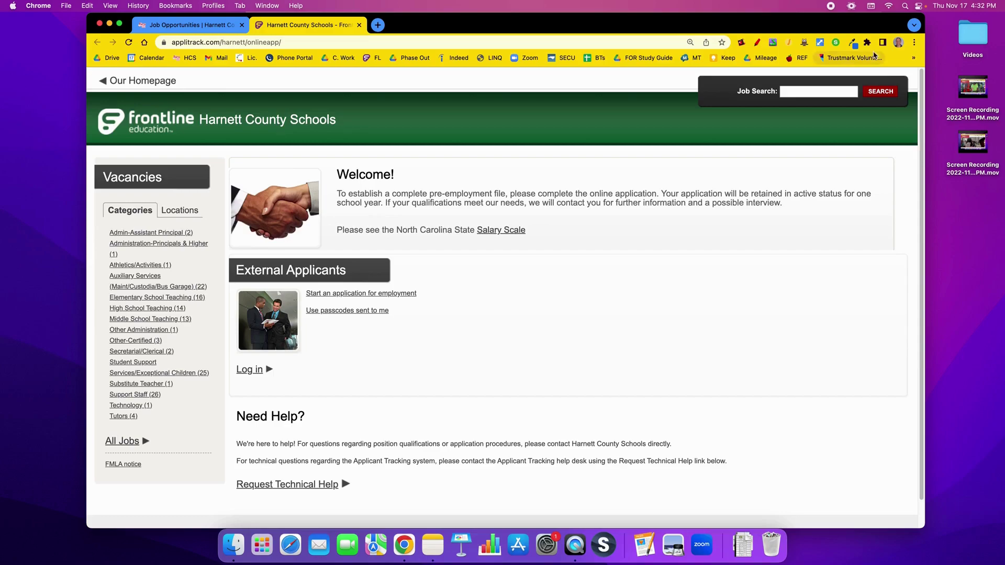
Zoom the Harnett County Schools application page in one level using Chrome's Zoom +
click(913, 42)
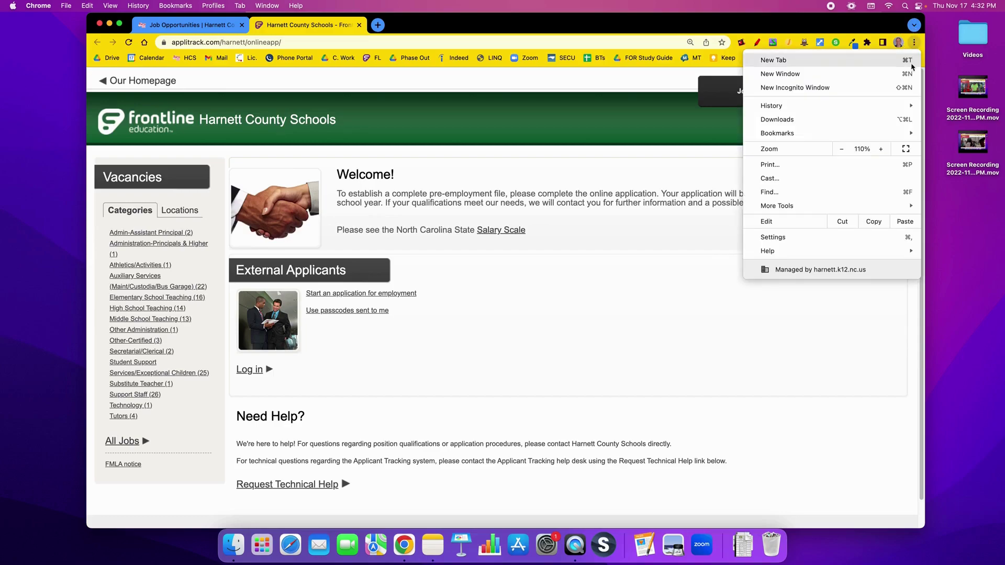
click(881, 151)
click(710, 397)
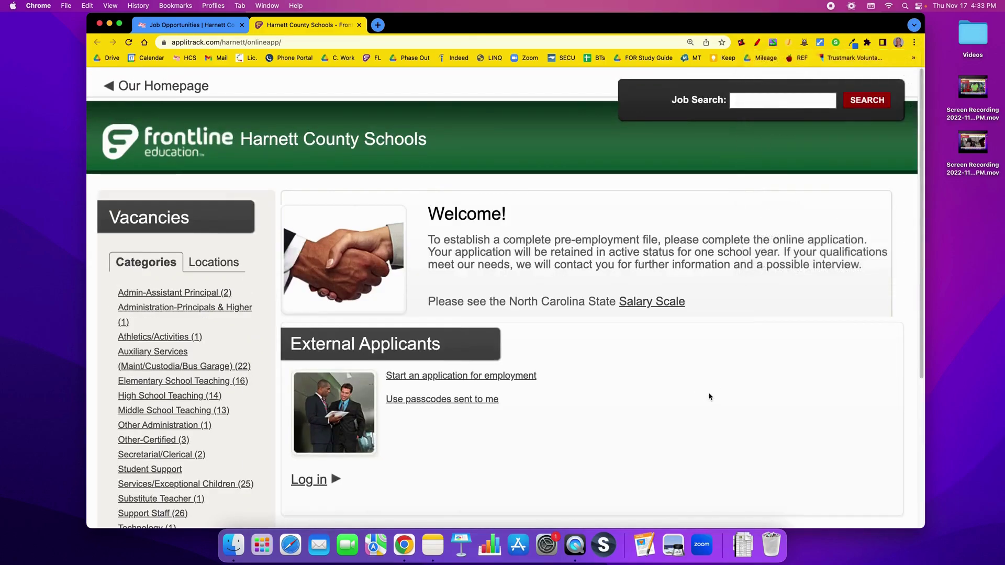
scroll(726, 385, down, 4)
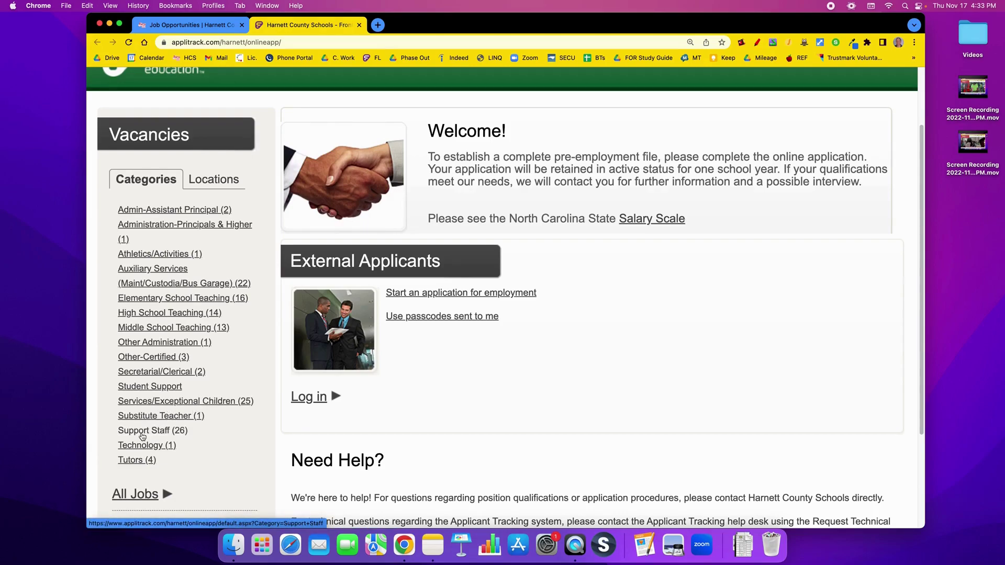
click(159, 432)
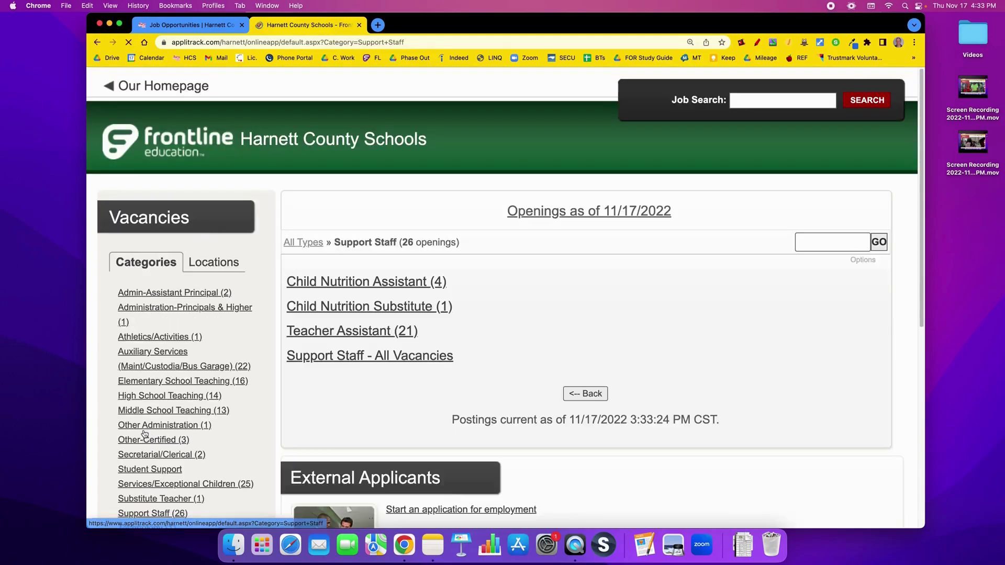
scroll(345, 309, down, 1)
click(350, 306)
scroll(460, 265, down, 2)
scroll(453, 261, down, 5)
scroll(454, 261, up, 4)
scroll(454, 261, down, 4)
scroll(314, 209, up, 4)
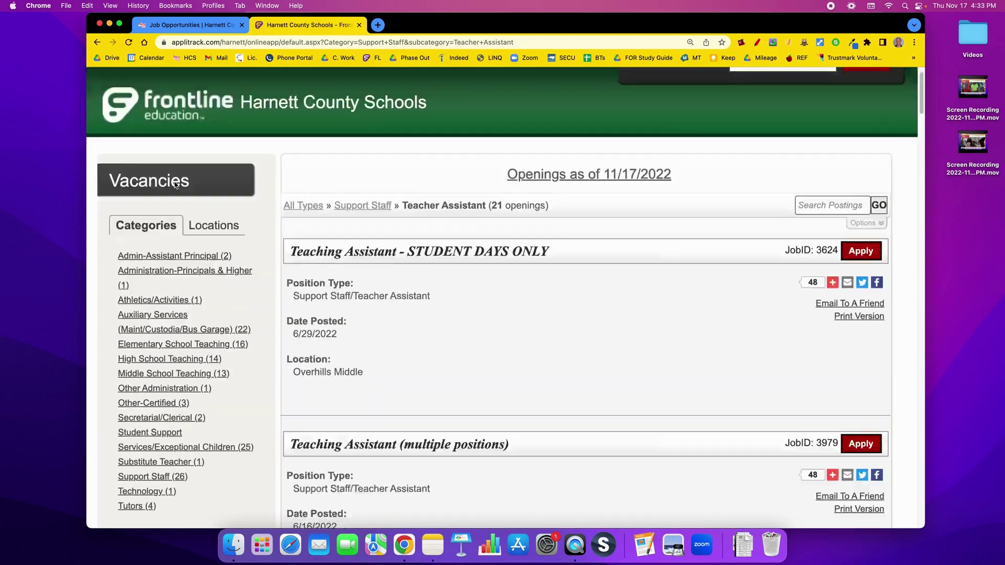
click(146, 128)
scroll(789, 161, down, 3)
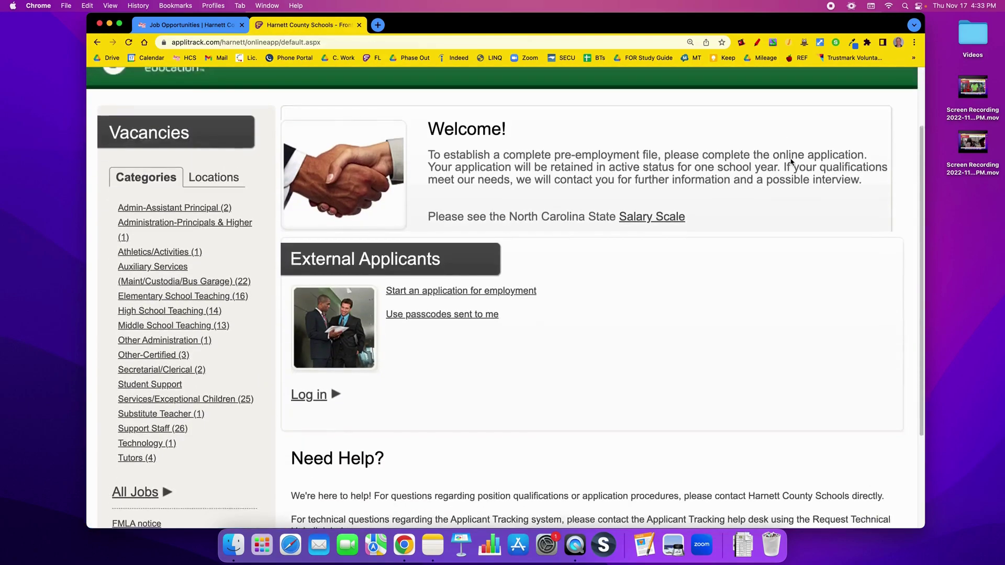
scroll(162, 501, up, 1)
scroll(162, 501, down, 1)
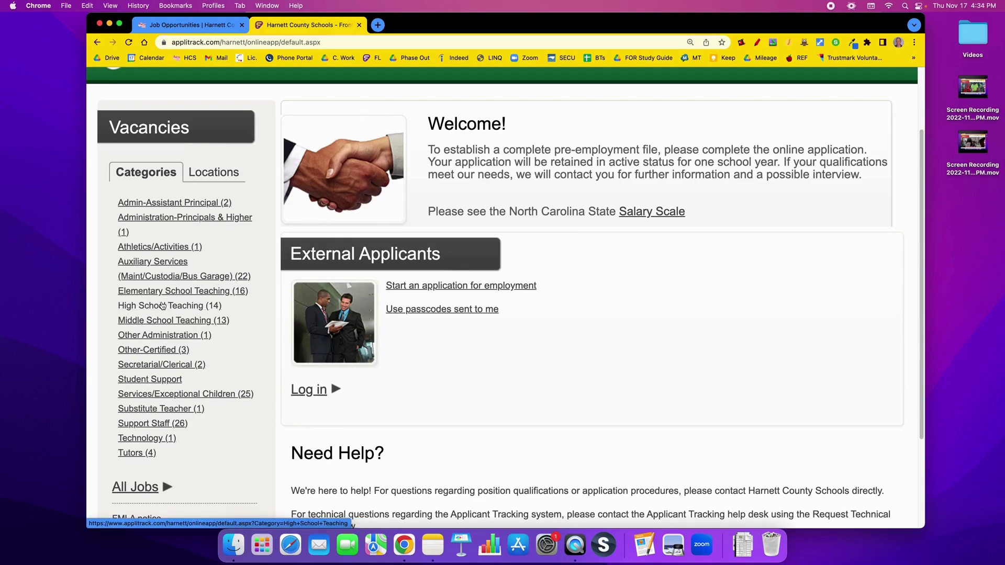
Apply for the Math Teacher 2022-2023 posting under High School Teaching > Mathematics
click(163, 306)
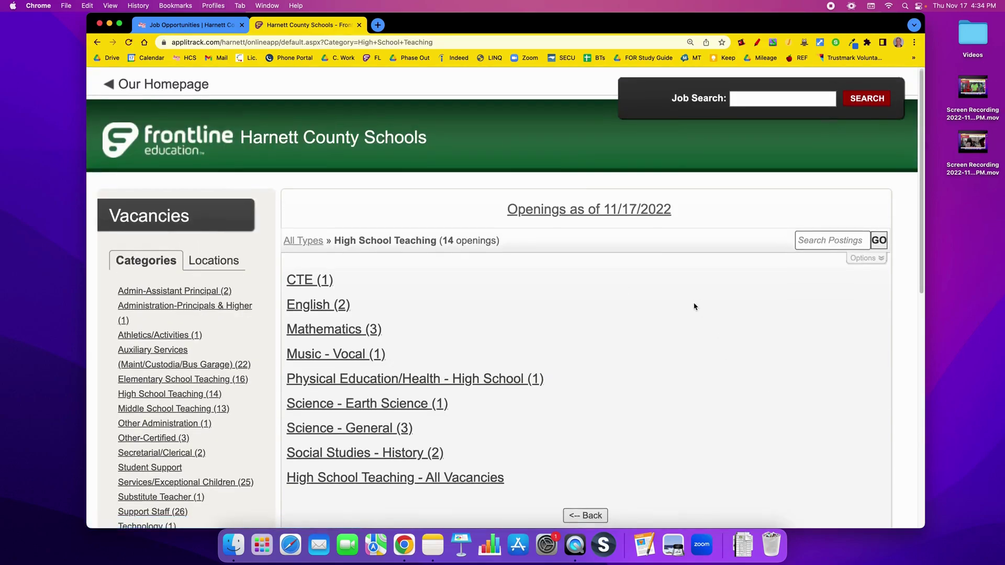
scroll(520, 254, down, 3)
click(335, 192)
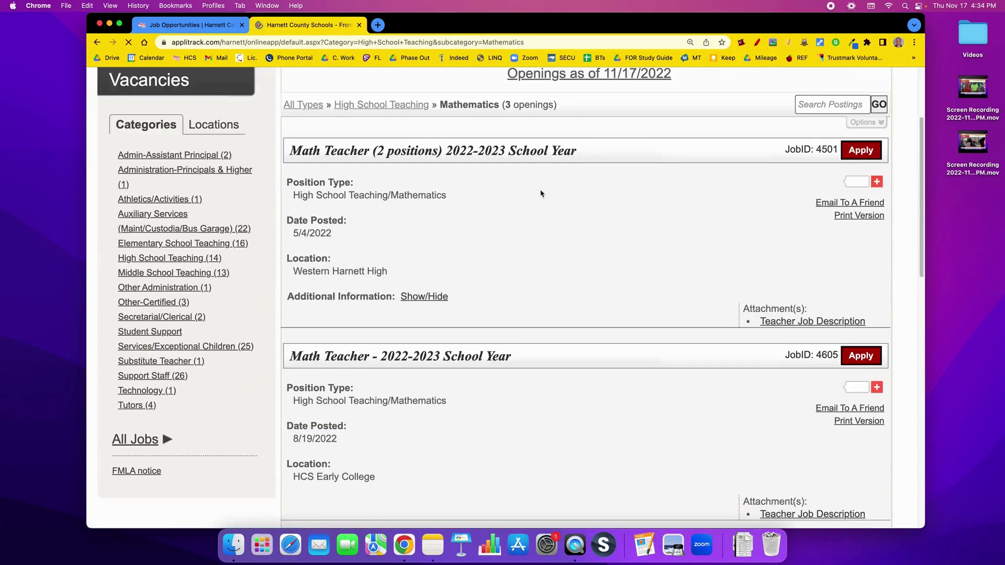
scroll(544, 192, down, 3)
click(861, 192)
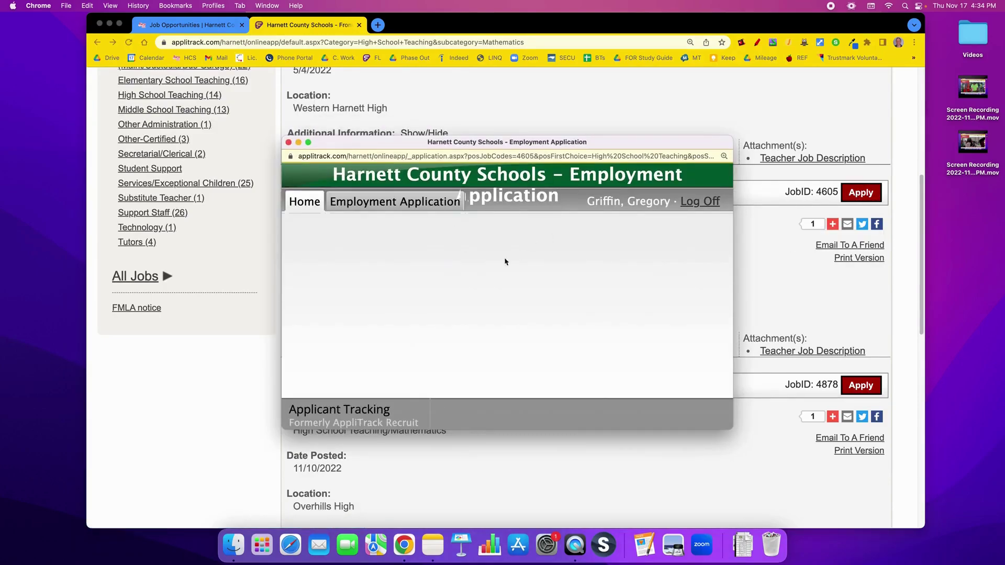
Close the application popup, return to the applicant home page, and log in
click(289, 142)
scroll(348, 172, up, 5)
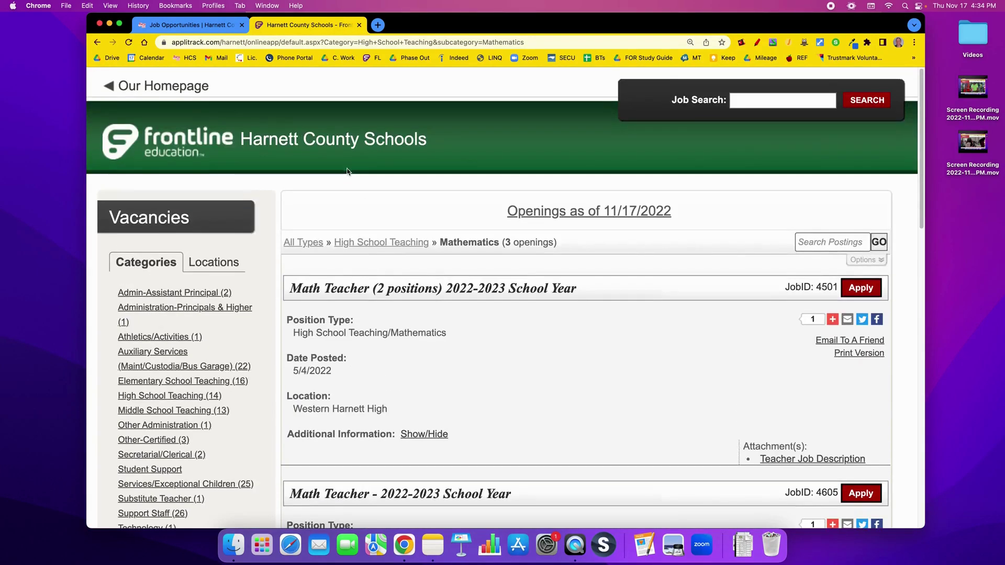
click(180, 129)
scroll(306, 162, down, 5)
scroll(306, 162, up, 5)
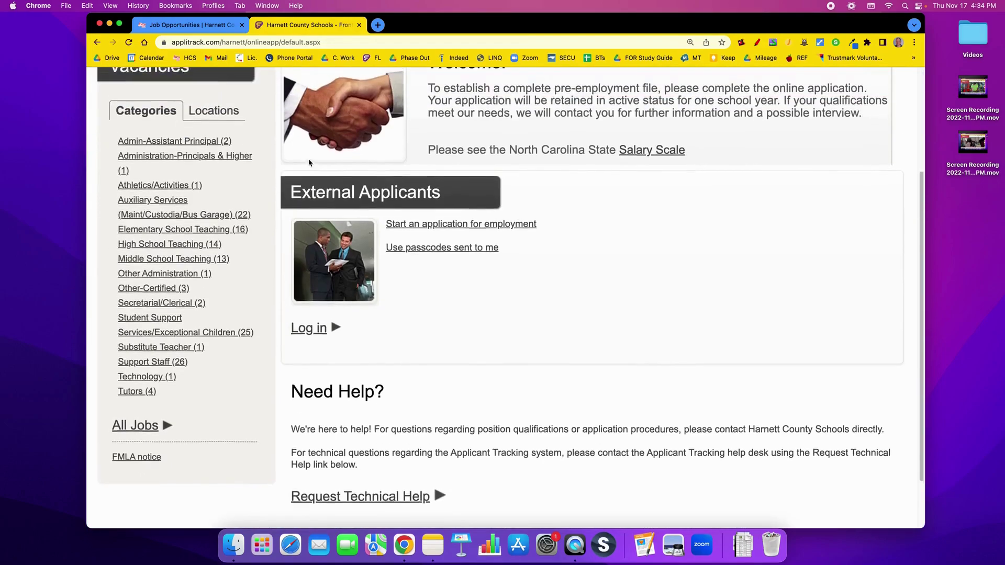
scroll(491, 122, down, 3)
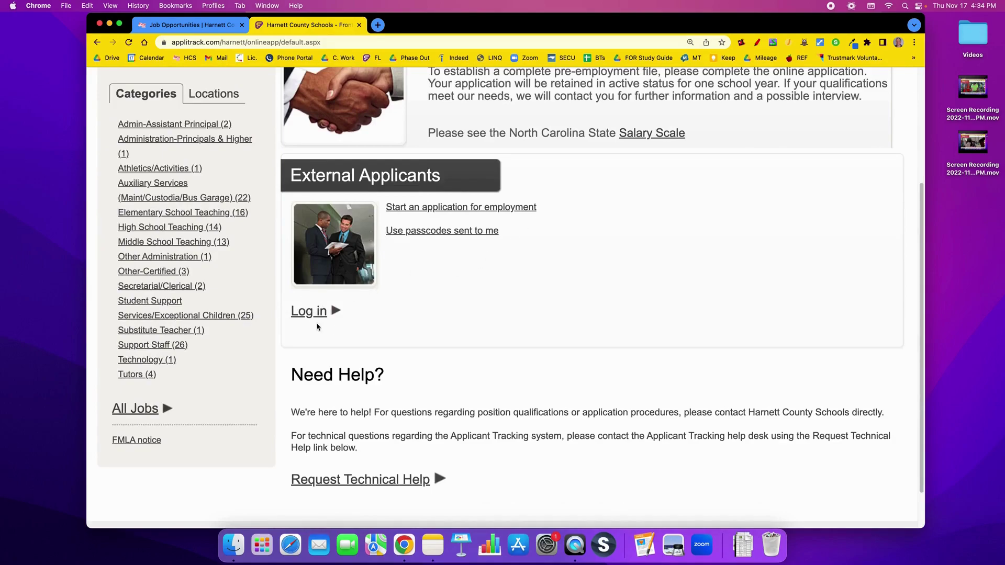
click(320, 310)
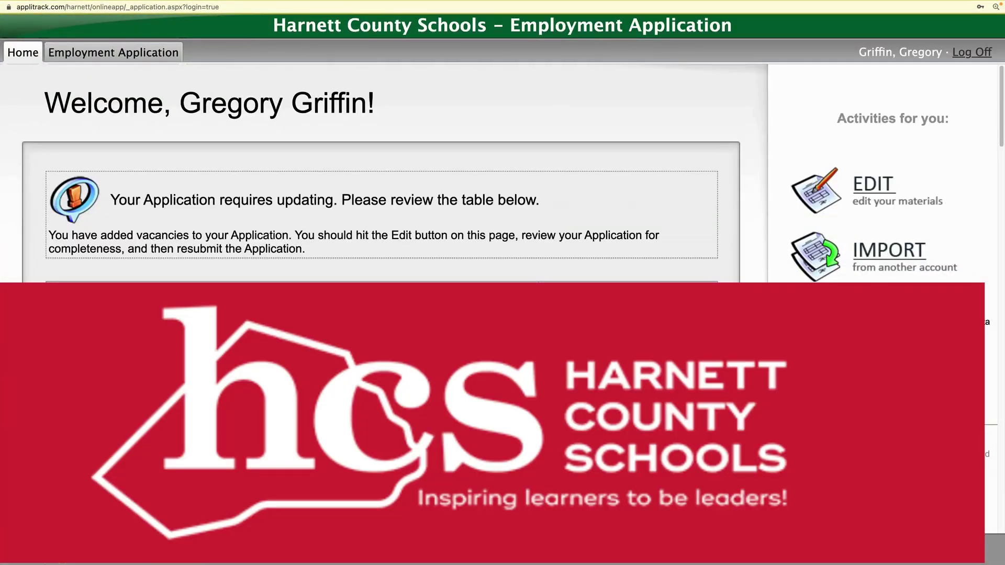
Review the Welcome page vacancy table, then open the employment application with EDIT
scroll(511, 242, down, 5)
scroll(522, 233, up, 5)
scroll(521, 229, down, 3)
scroll(522, 230, up, 3)
scroll(721, 260, down, 3)
scroll(838, 209, up, 3)
click(881, 188)
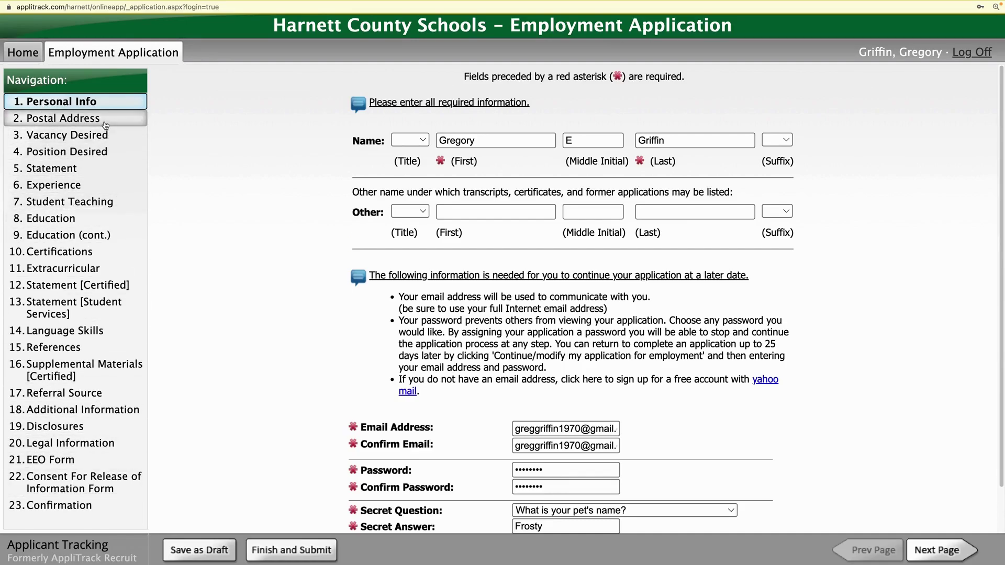
Close Chrome's saved-passwords warning and go to the '3. Vacancy Desired' section
click(80, 118)
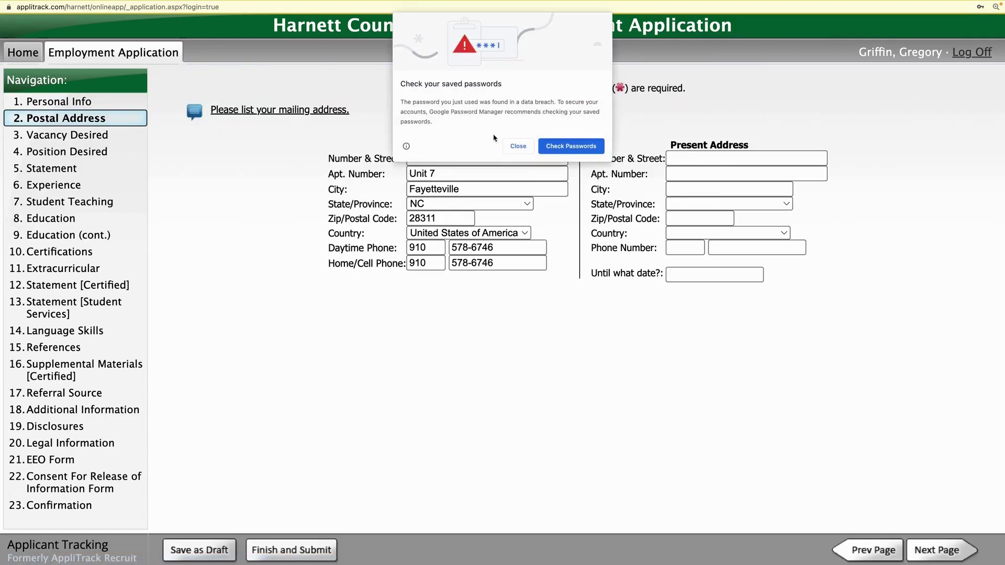
click(518, 146)
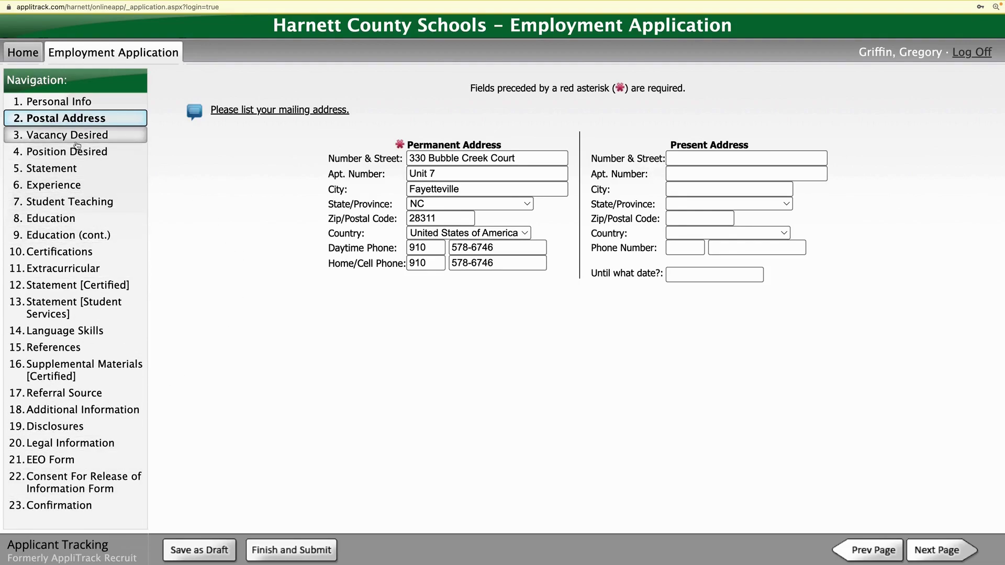
click(74, 139)
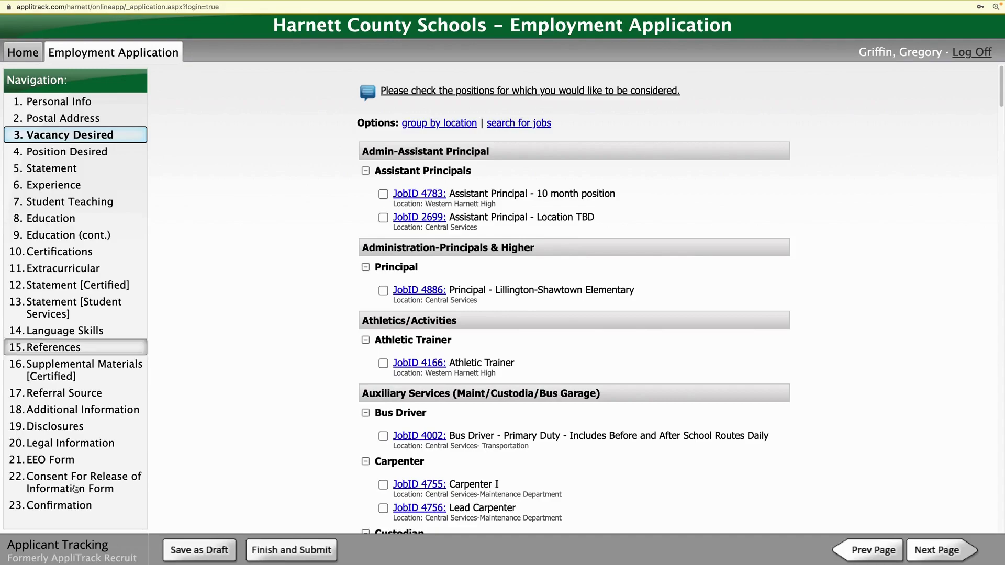
Collapse the Assistant Principals, Principal, Athletic Trainer and Bus Driver job groups
scroll(498, 123, down, 1)
scroll(497, 124, down, 1)
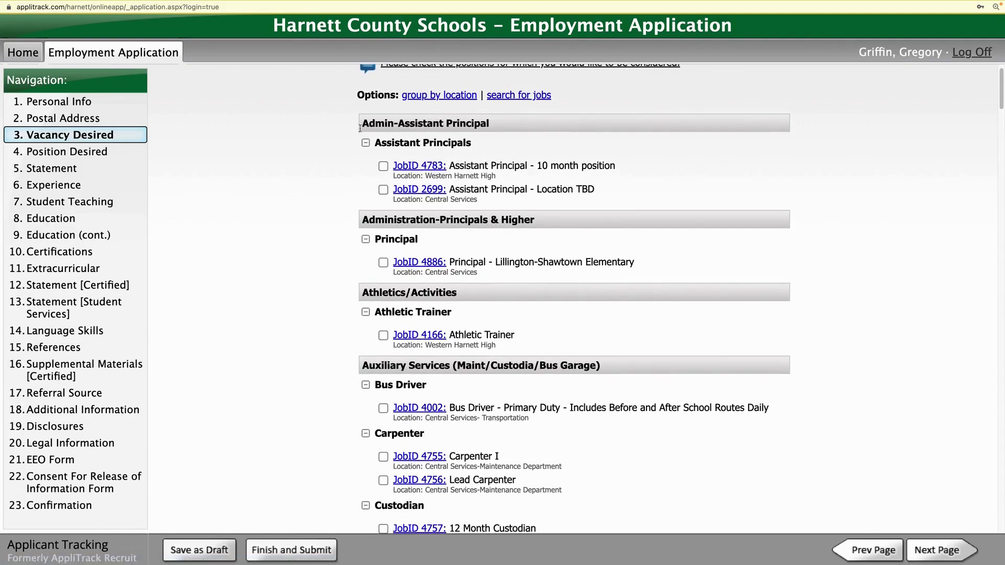
click(366, 143)
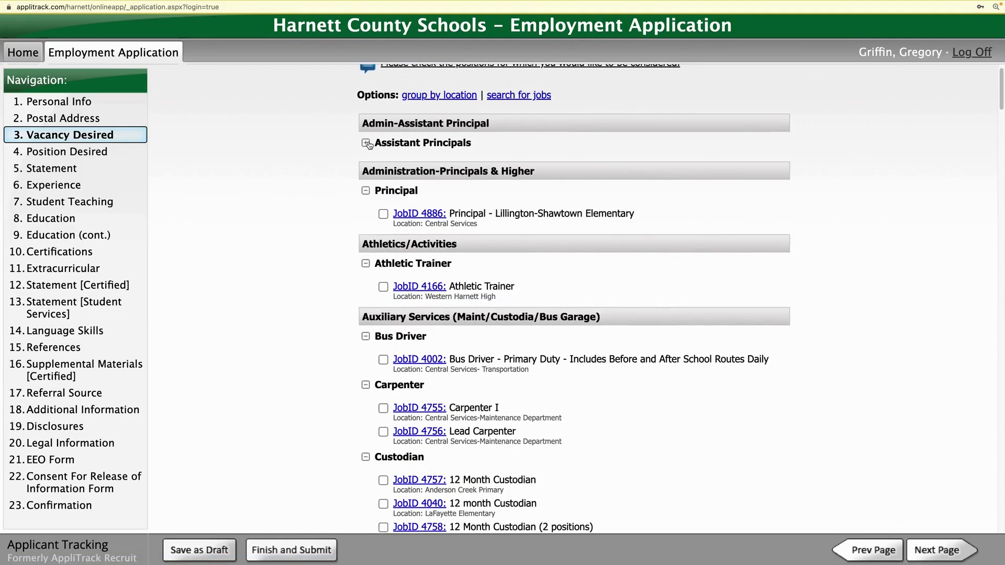
click(365, 190)
click(366, 238)
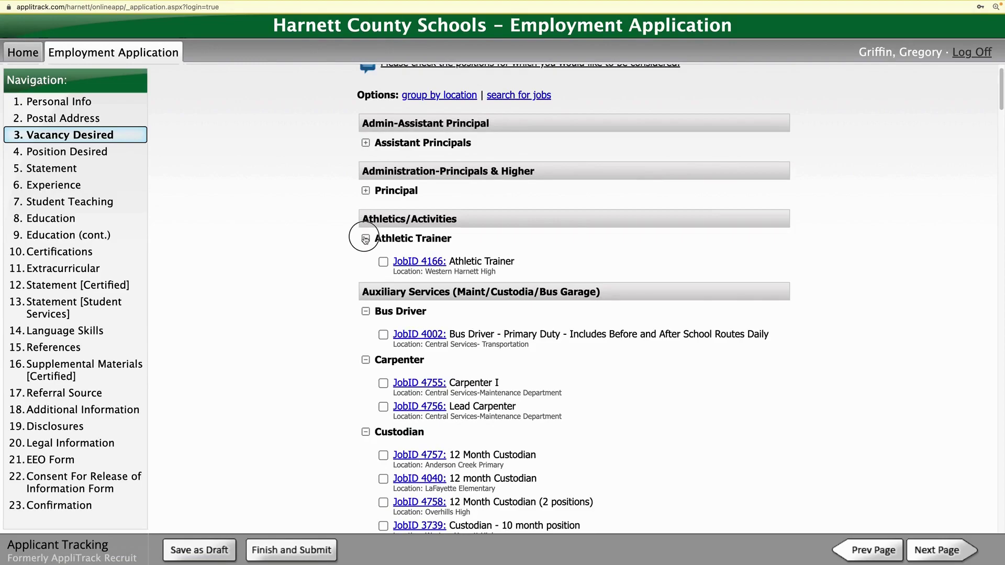
click(366, 287)
Check the Health and PE Teacher vacancy, JobID 4844
scroll(835, 256, down, 3)
scroll(724, 199, down, 15)
scroll(672, 165, down, 7)
scroll(673, 163, down, 7)
scroll(671, 158, up, 8)
scroll(670, 156, down, 10)
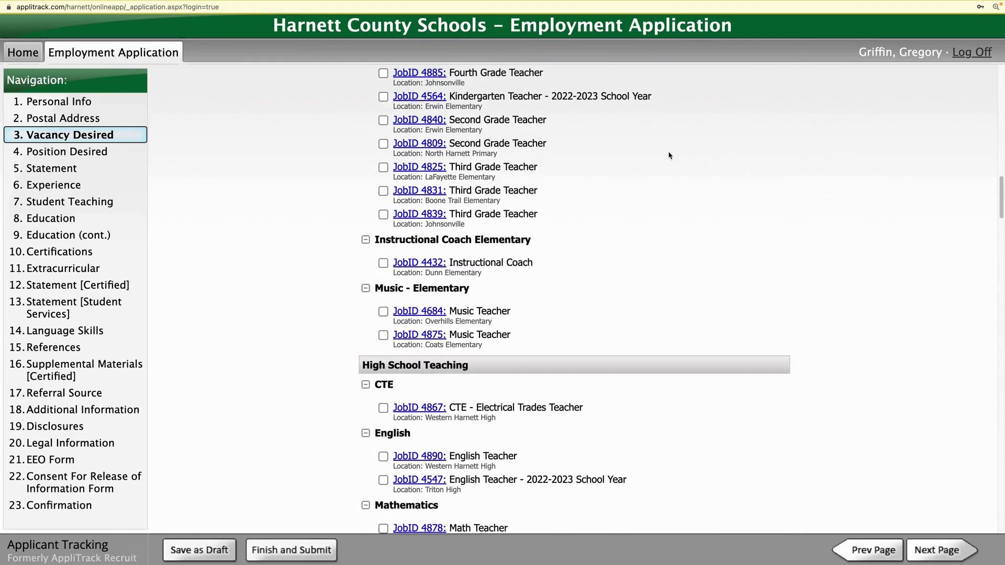
scroll(669, 155, down, 8)
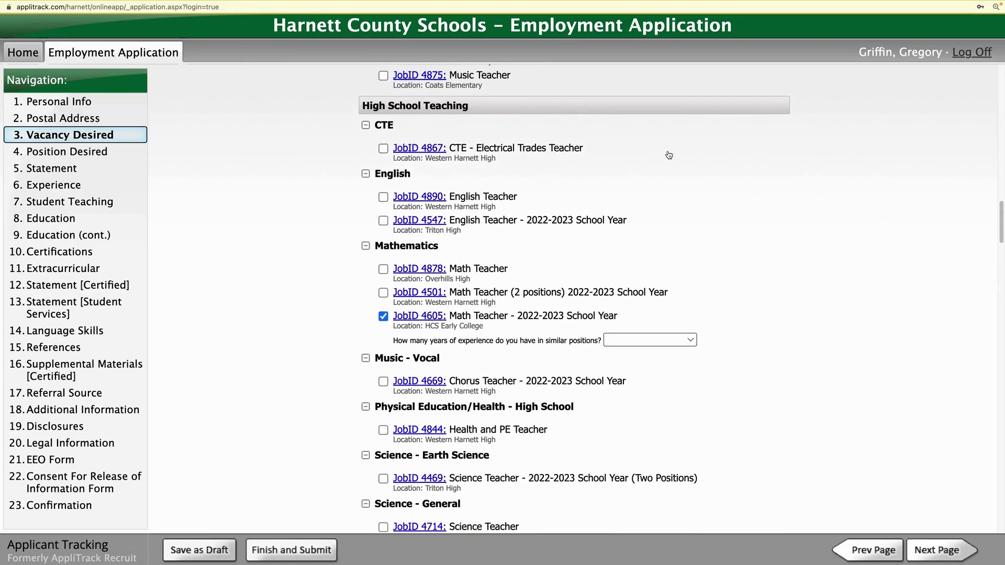
scroll(669, 154, down, 3)
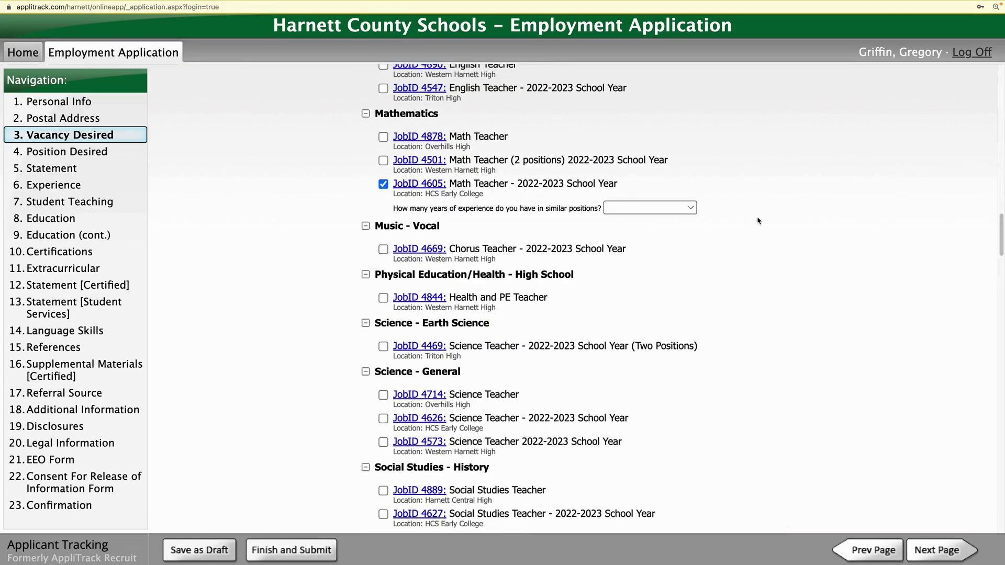
click(383, 298)
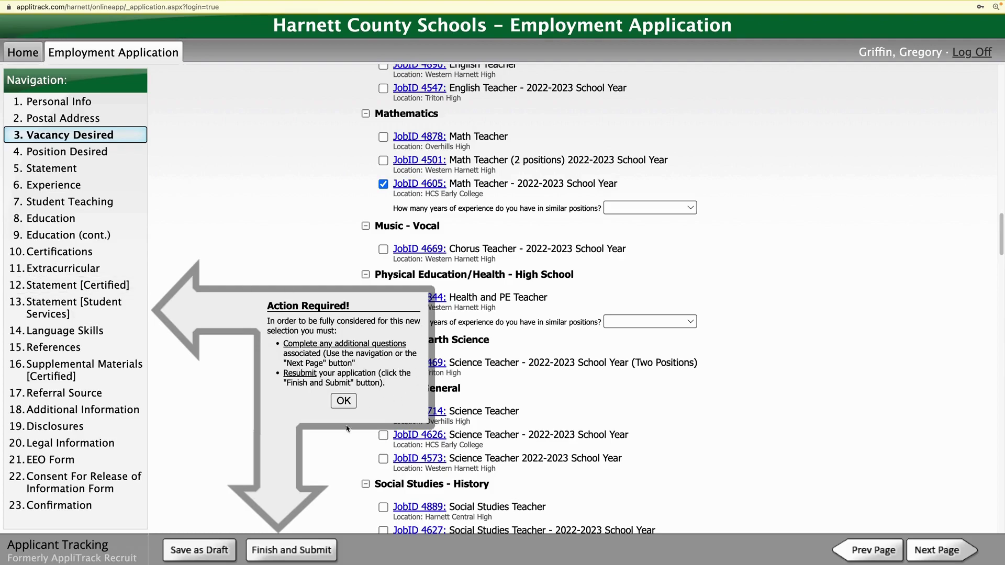
Answer 4 years of experience for JobID 4844, then untick it and confirm the withdrawal
click(343, 401)
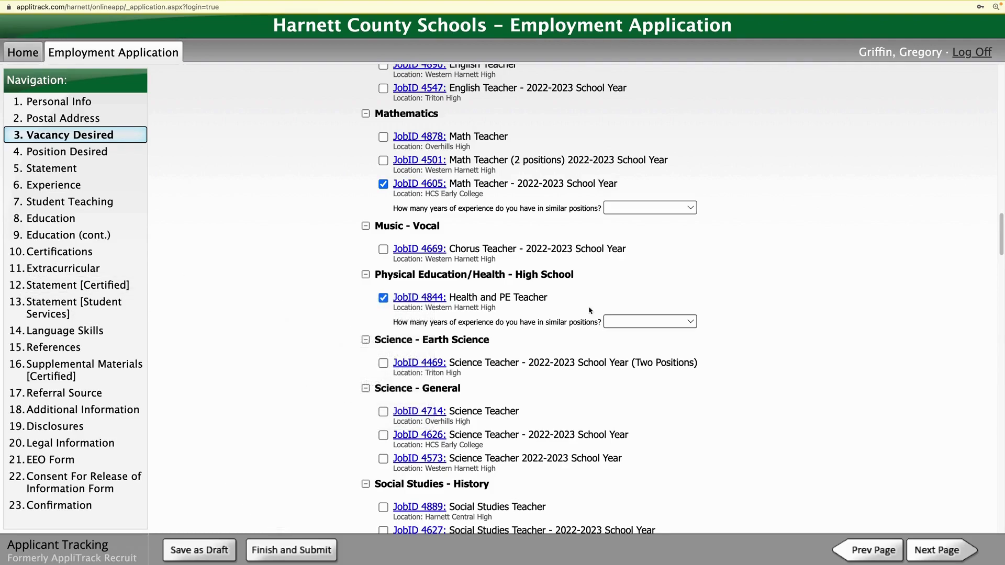
click(689, 325)
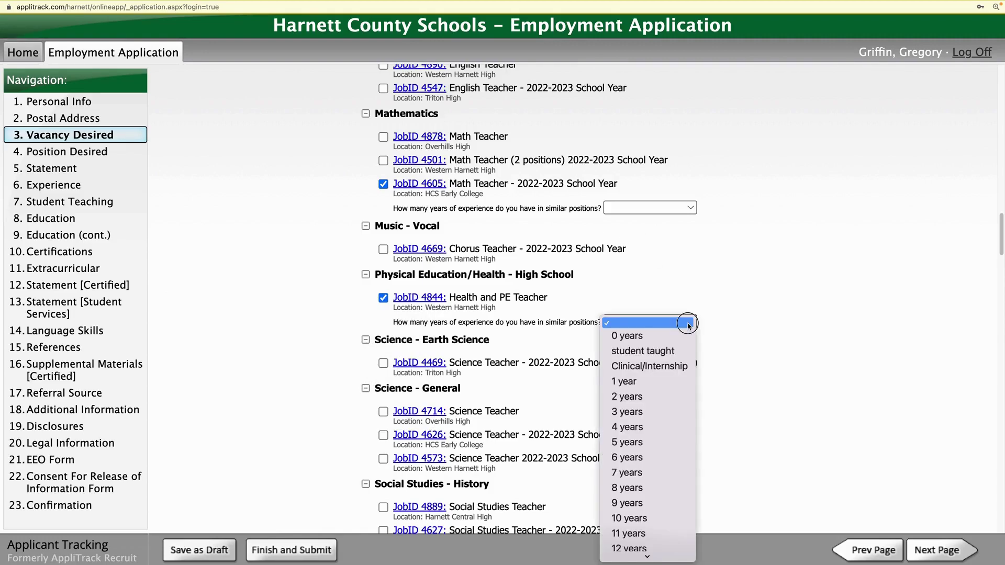
click(675, 329)
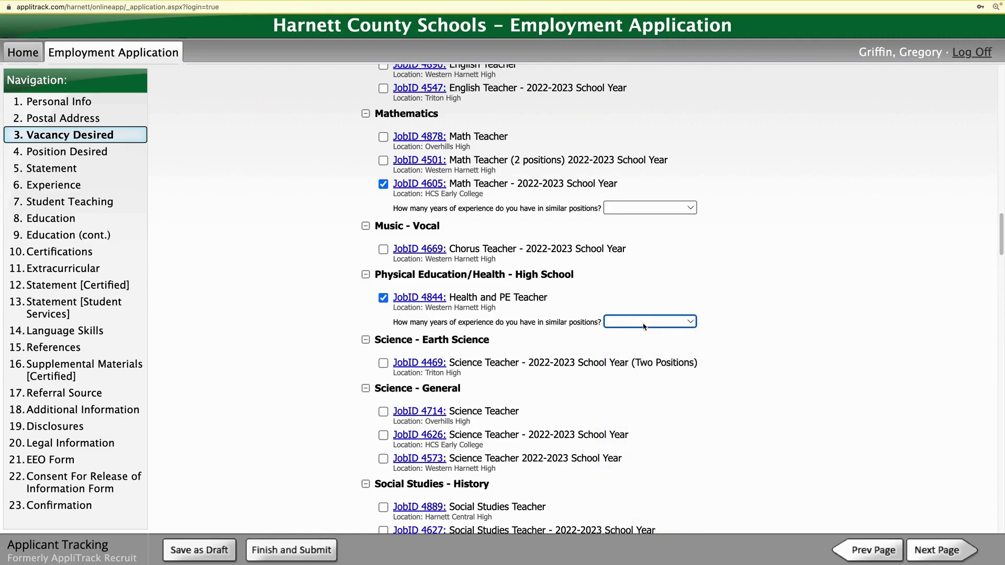
click(685, 323)
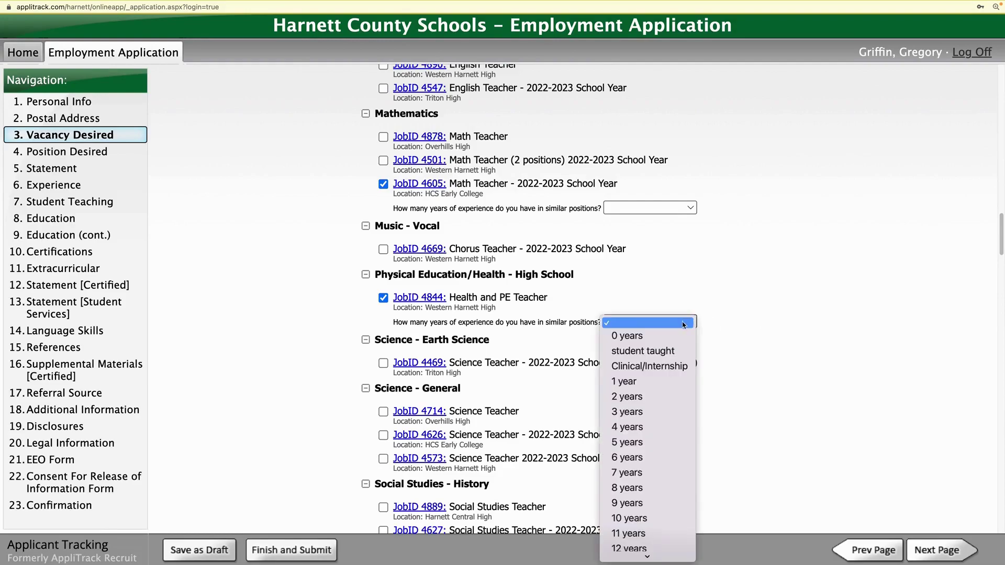
click(654, 428)
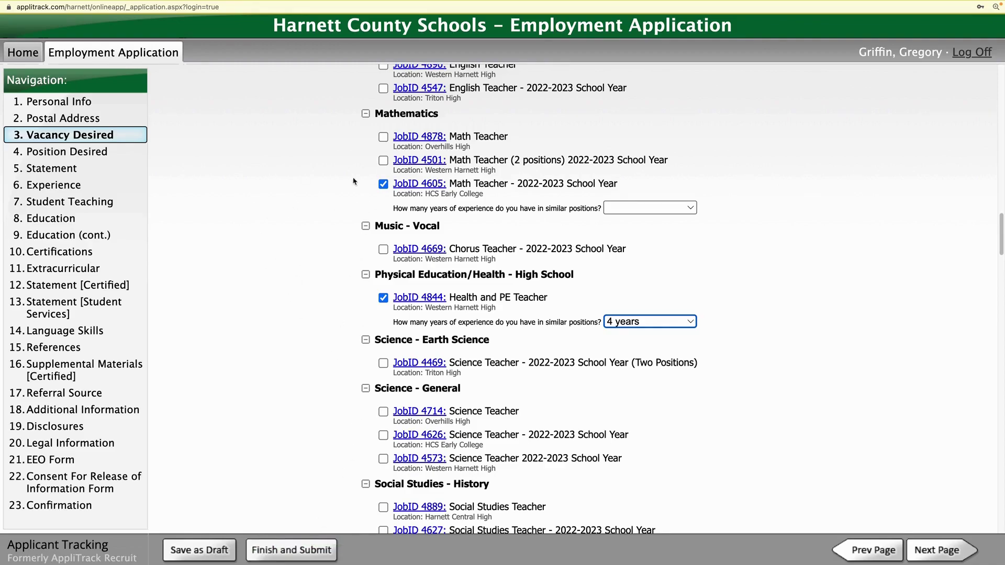
click(383, 298)
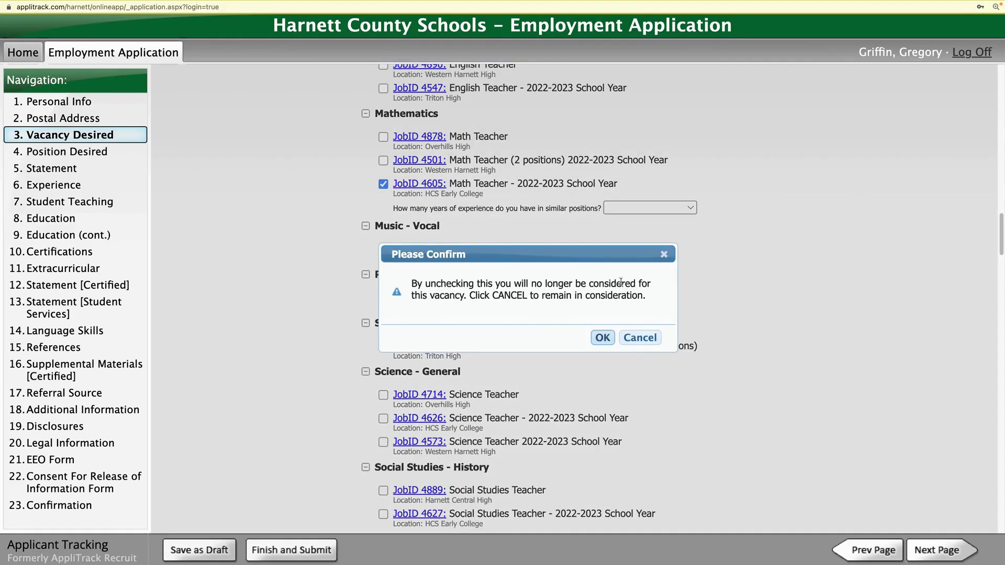
click(603, 338)
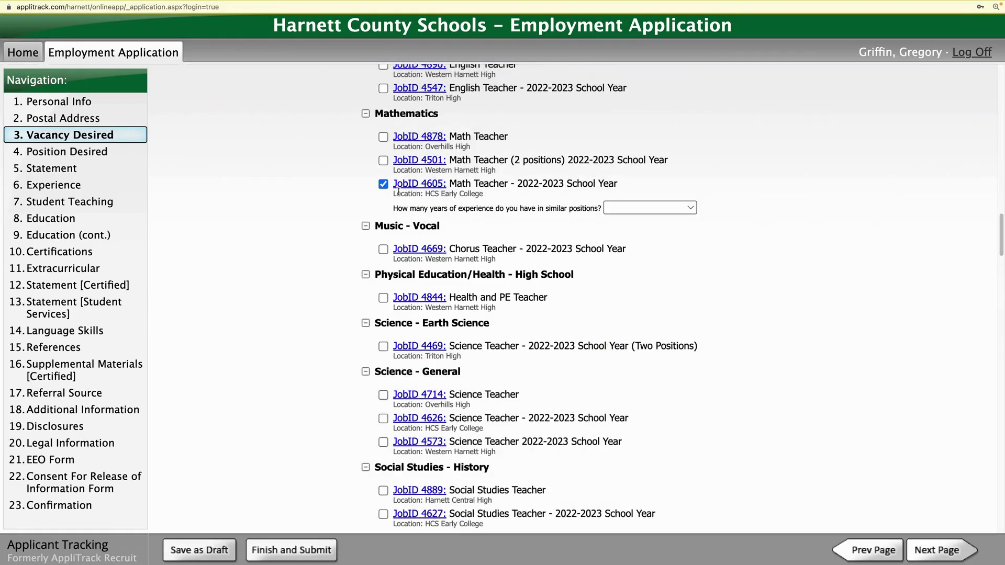